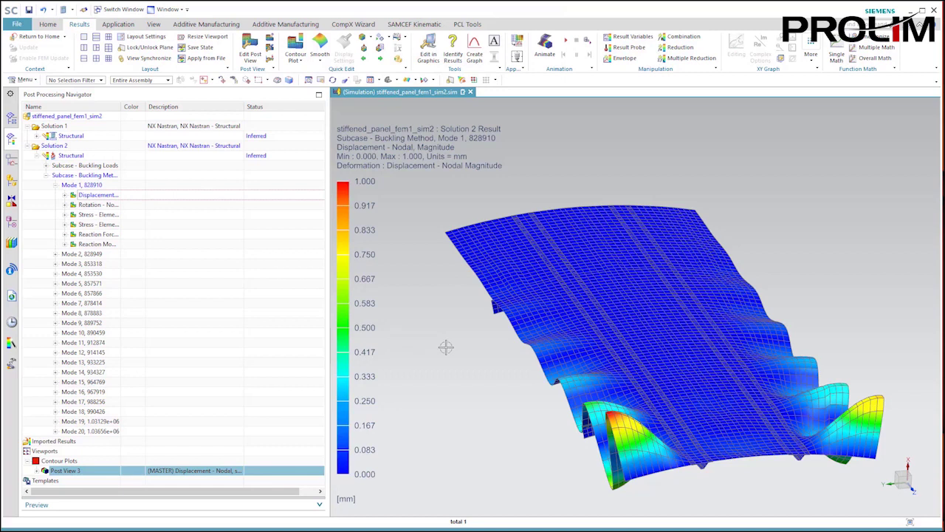
Step through the displacement plots of Solution 2's first buckling modes, starting from Mode 1.
middle_click_drag(454, 346, 459, 350)
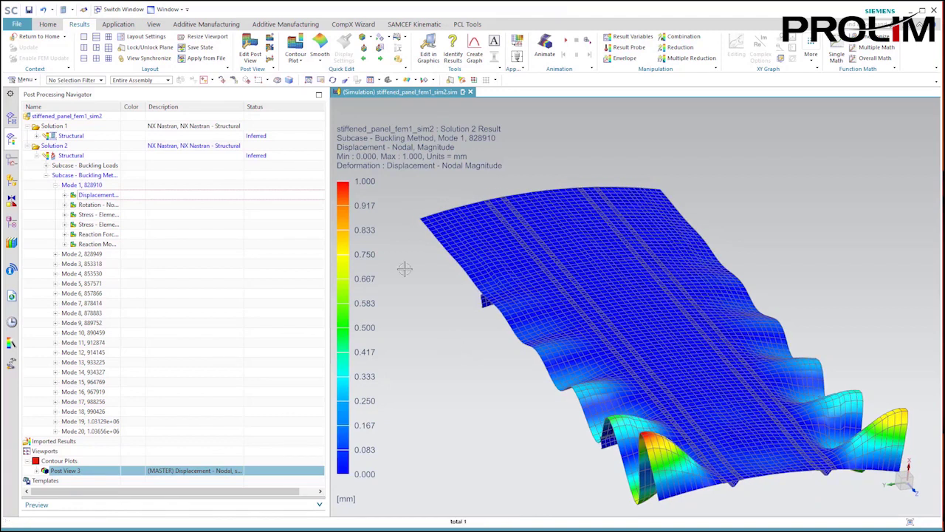
left_click(380, 59)
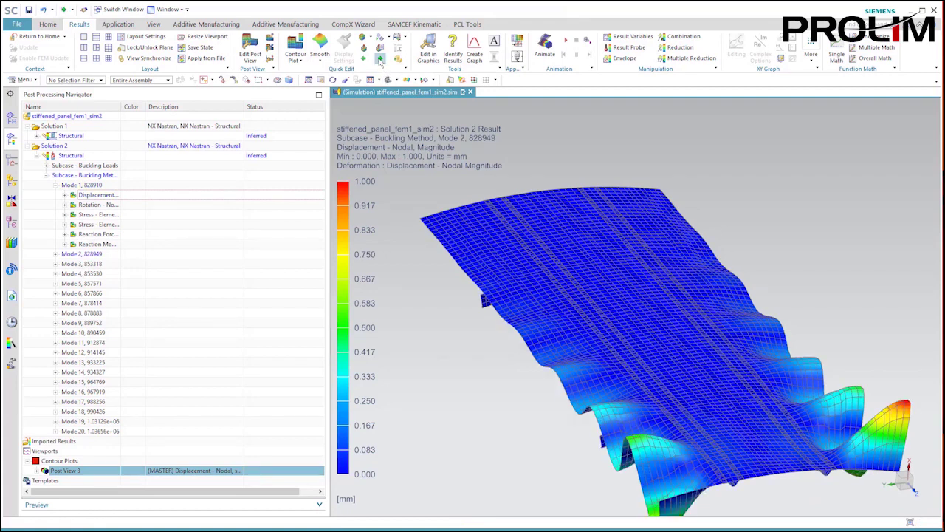
left_click(380, 59)
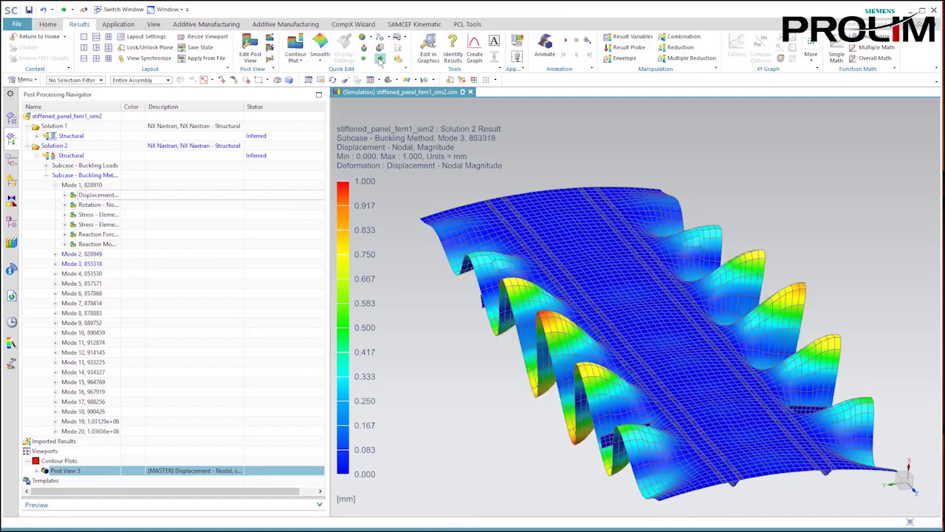
left_click(381, 59)
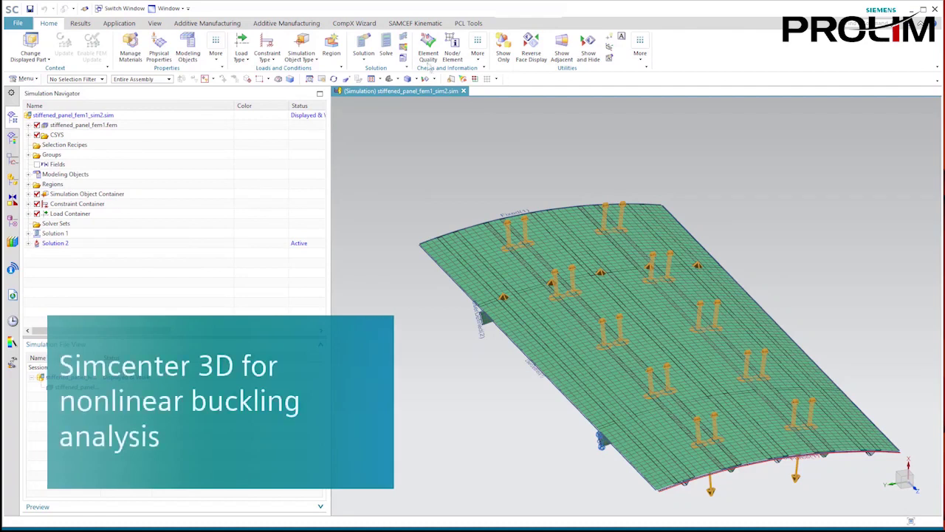
Create Solution 3 as SOL 401 Multi-Step Nonlinear with Large Displacements (LGDISP) enabled.
left_click(362, 46)
left_click(295, 181)
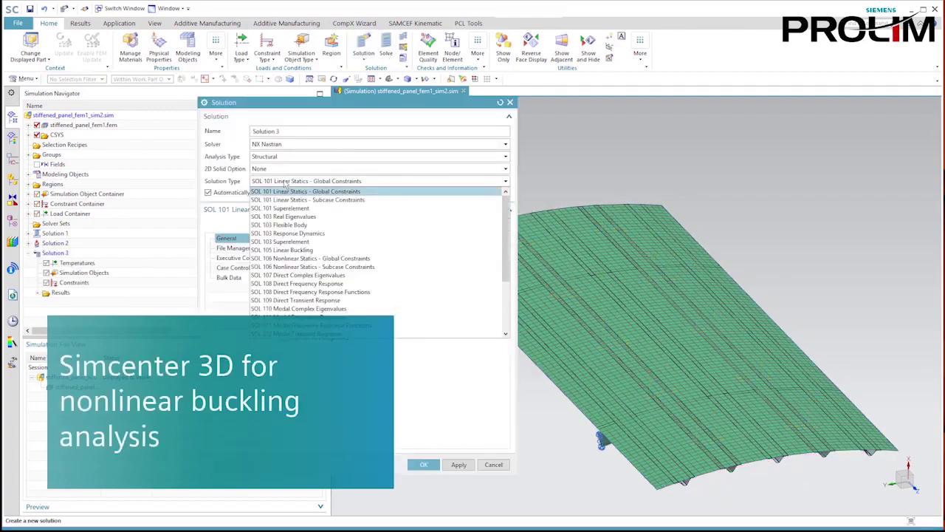
scroll(322, 273, "down", 3)
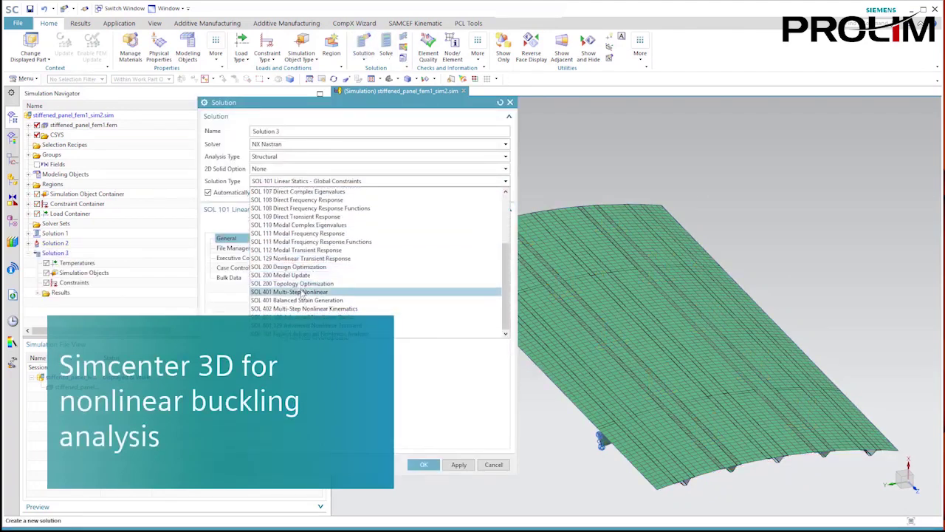
left_click(301, 293)
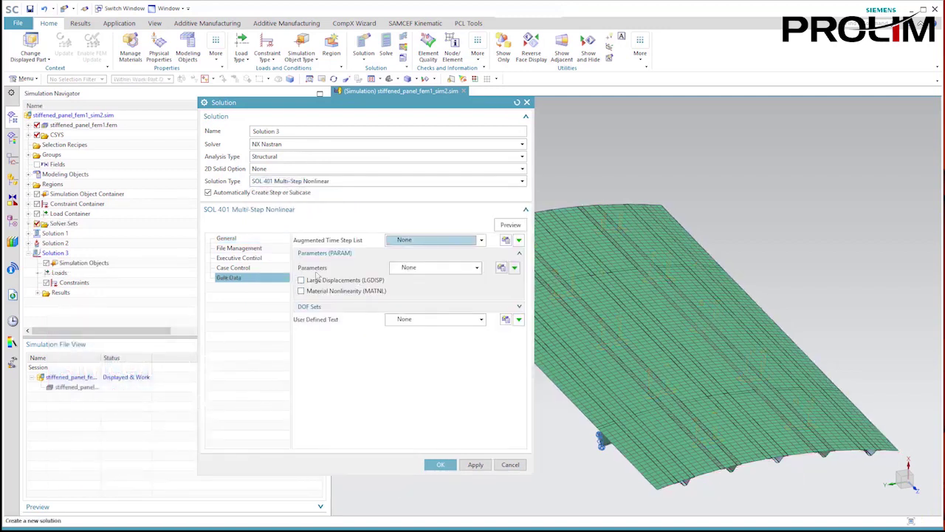
left_click(301, 280)
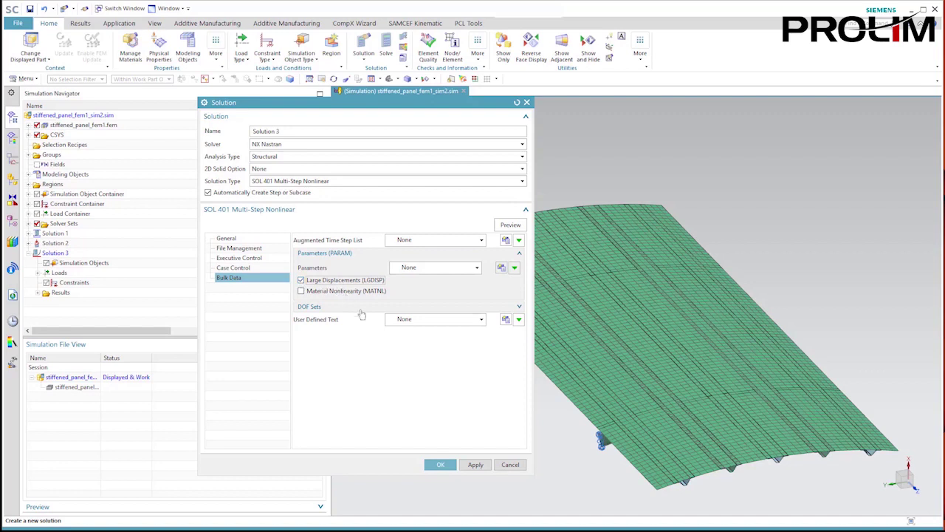
left_click(440, 465)
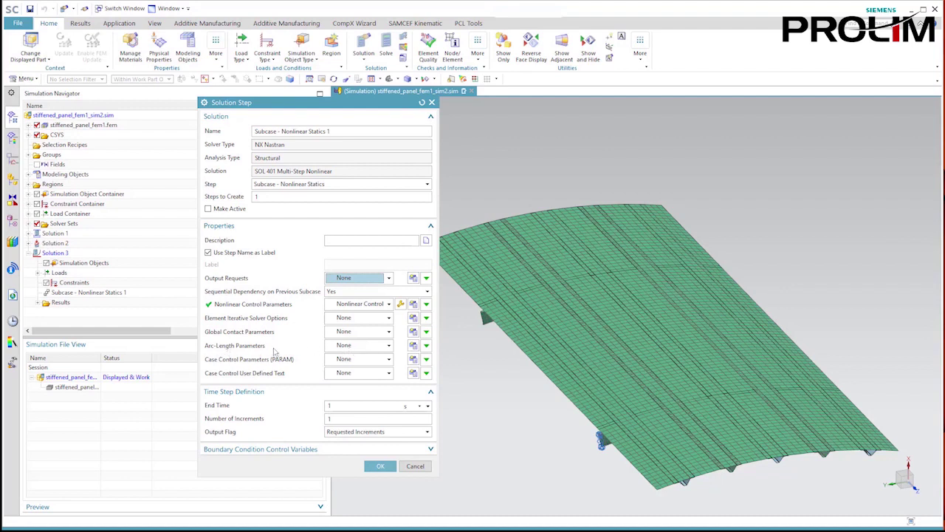
Create arc-length parameters for the nonlinear statics subcase with an initial load factor of 0.05, and change the maximum increments.
left_click(412, 345)
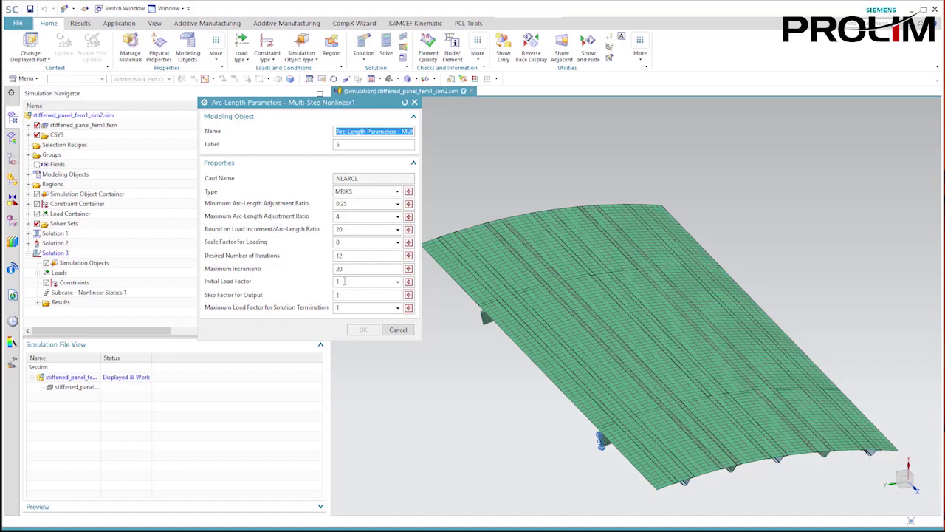
left_click(366, 282)
key("BackSpace")
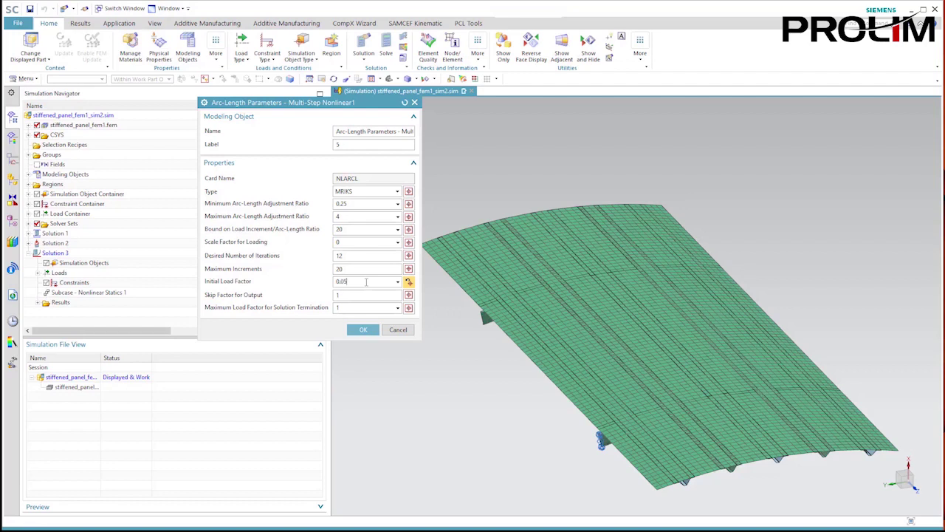
double_click(366, 282)
left_click(362, 269)
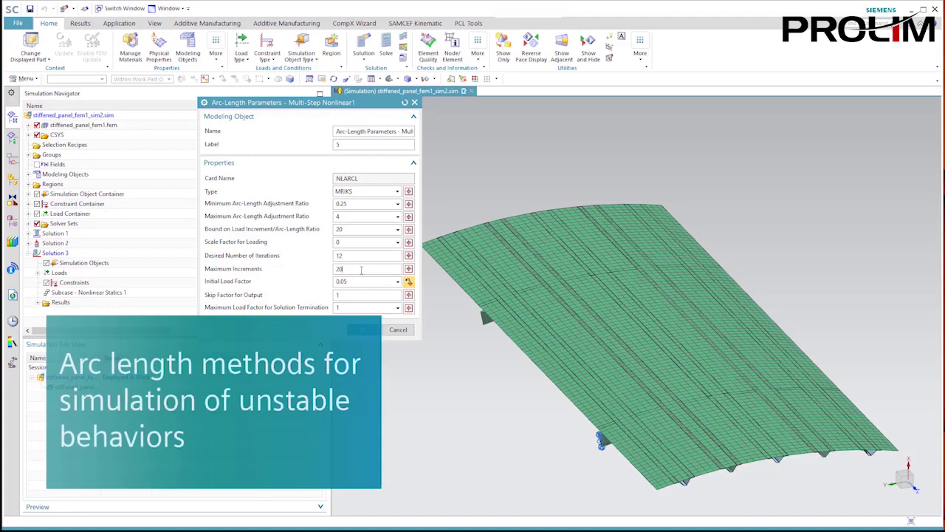
key("BackSpace")
type("5")
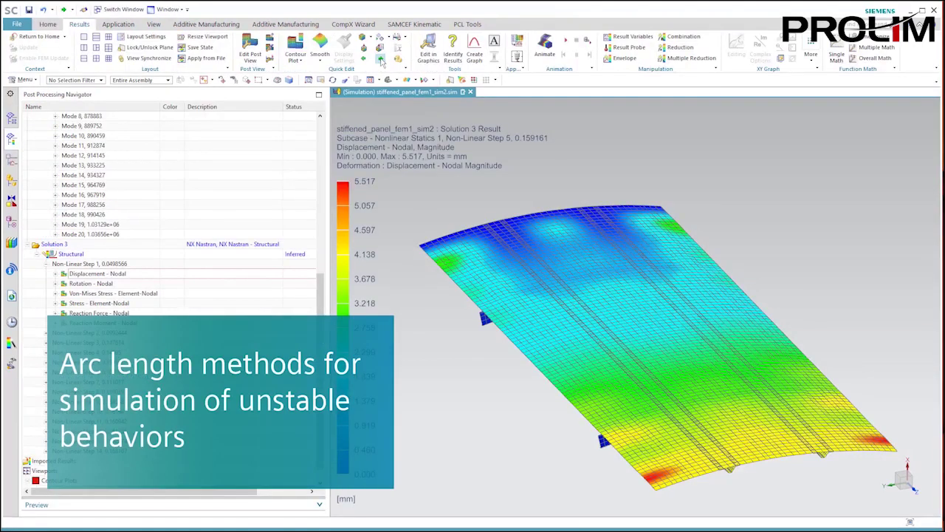
Step through Solution 3's nodal displacement plots from Non-Linear Step 5 past Step 11, examining the deformation of the panel and its stiffeners.
left_click(380, 59)
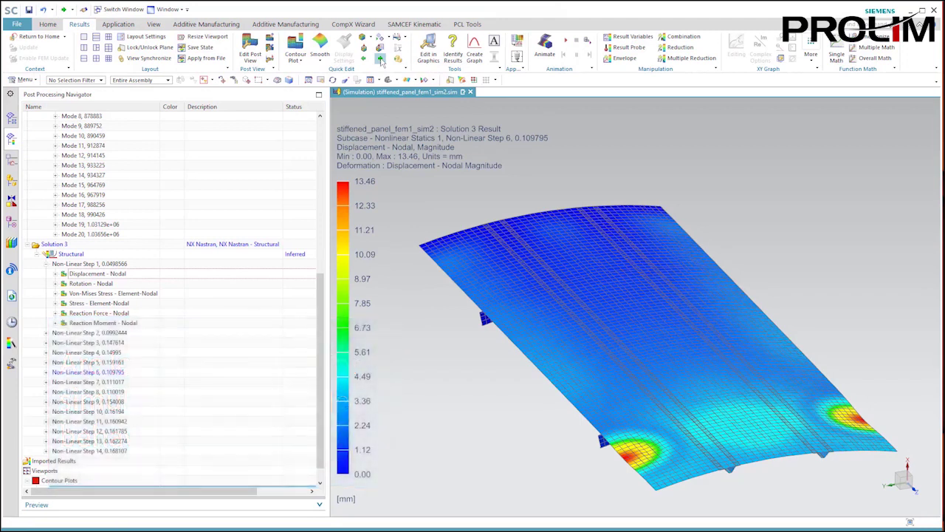
left_click(381, 59)
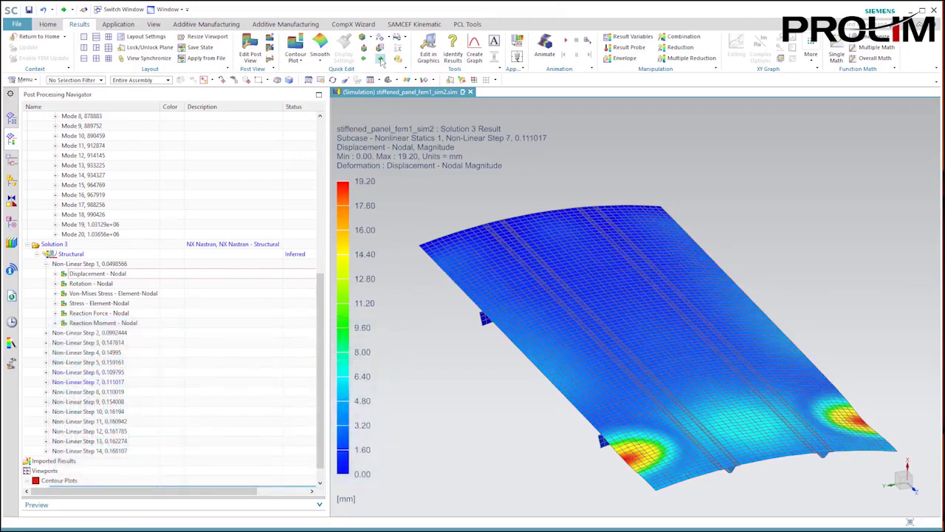
left_click(381, 59)
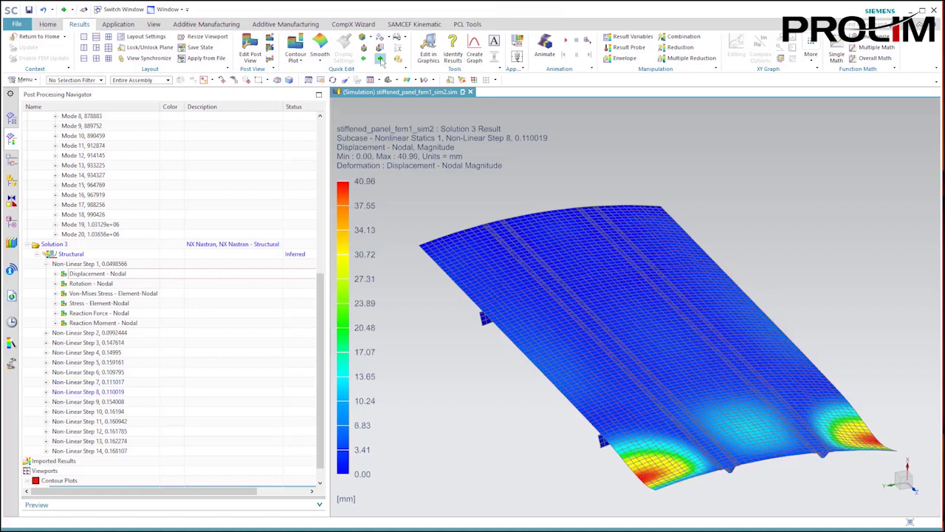
left_click(381, 59)
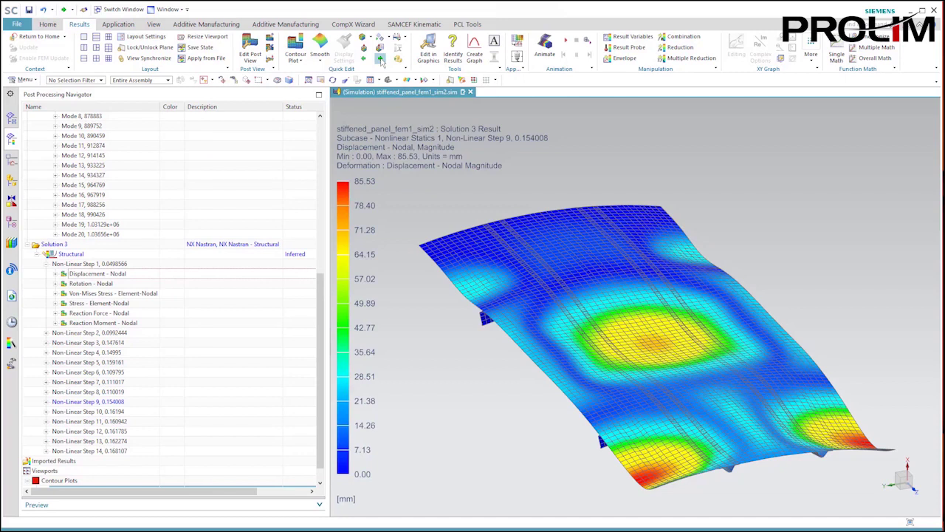
left_click(381, 59)
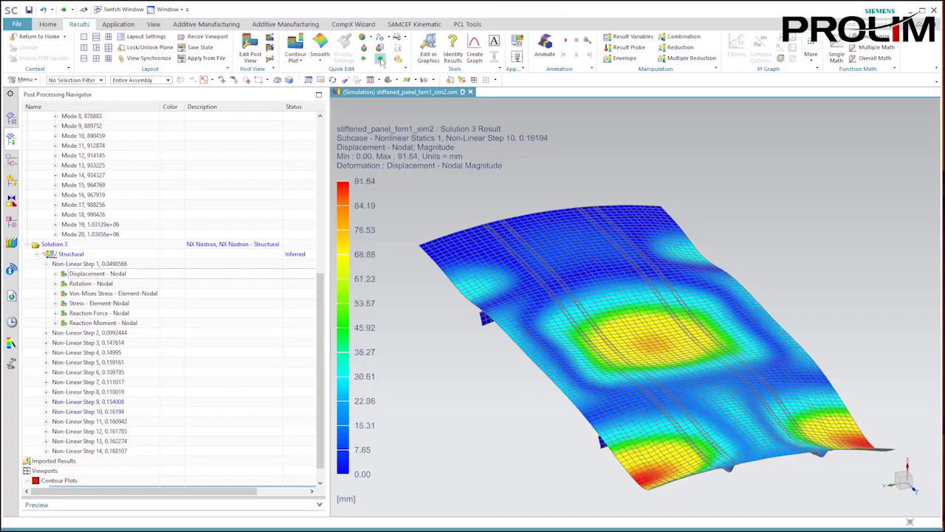
left_click(381, 59)
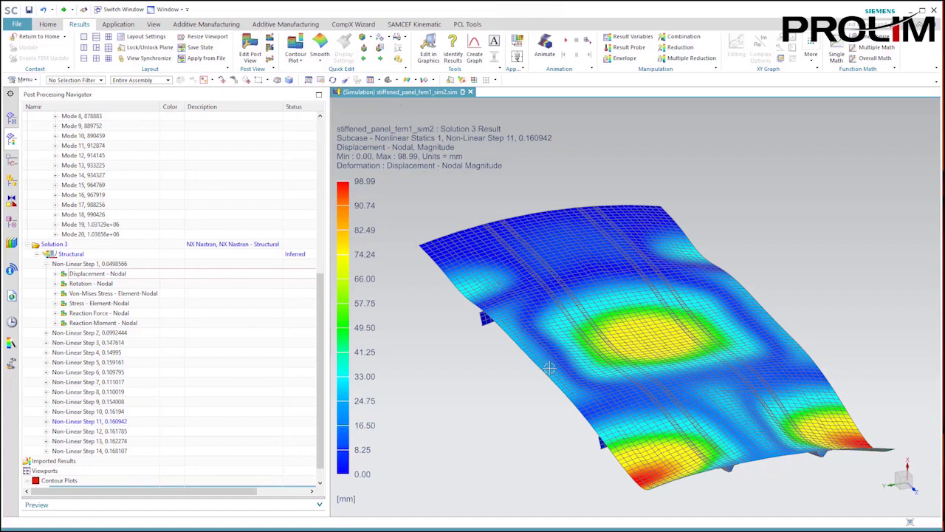
middle_click_drag(553, 364, 564, 327)
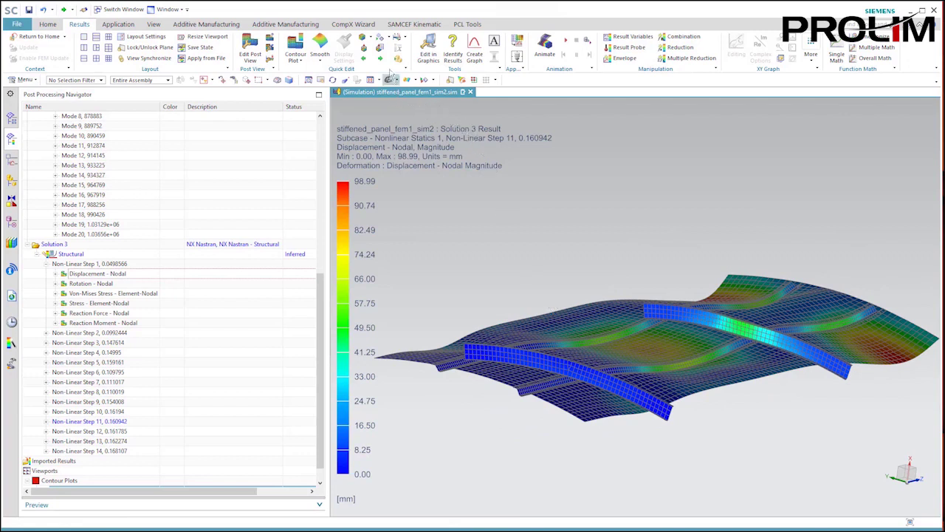
left_click(380, 59)
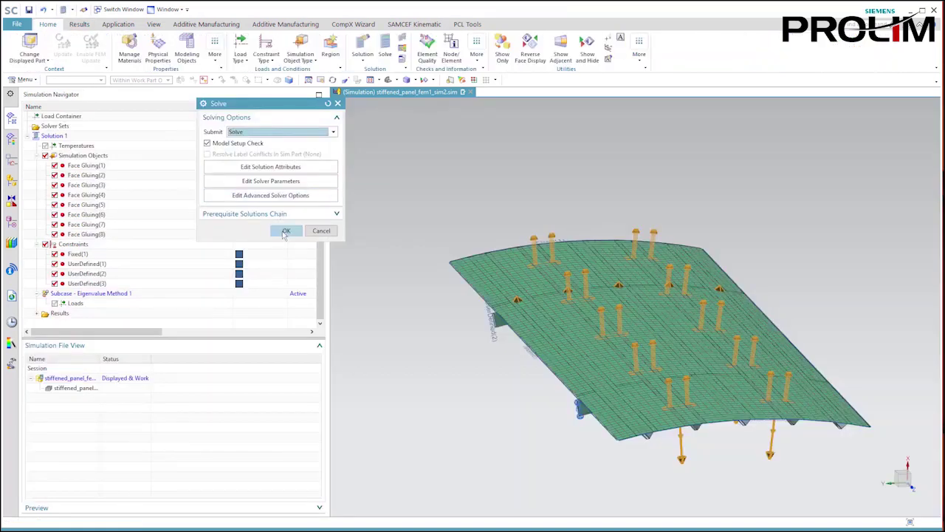
Solve Solution 1 with the model setup check enabled and examine the displacement plot of its first mode.
left_click(285, 229)
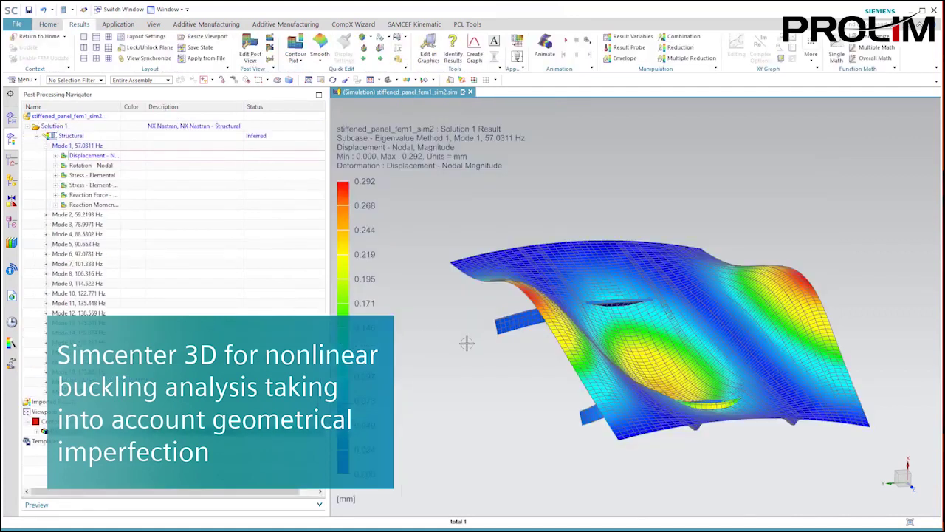
middle_click_drag(467, 338, 492, 346)
scroll(595, 352, "up", 5)
middle_click_drag(597, 380, 569, 376)
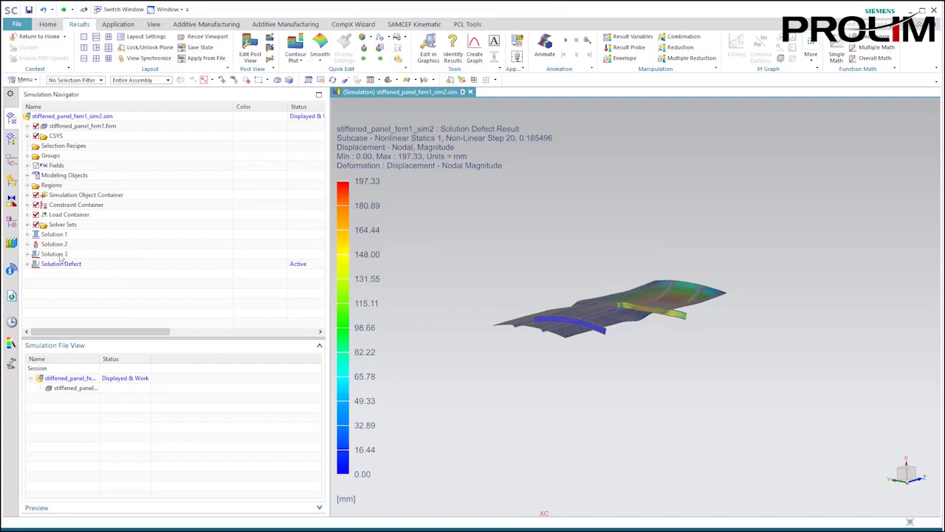
left_click(59, 255)
right_click(60, 254)
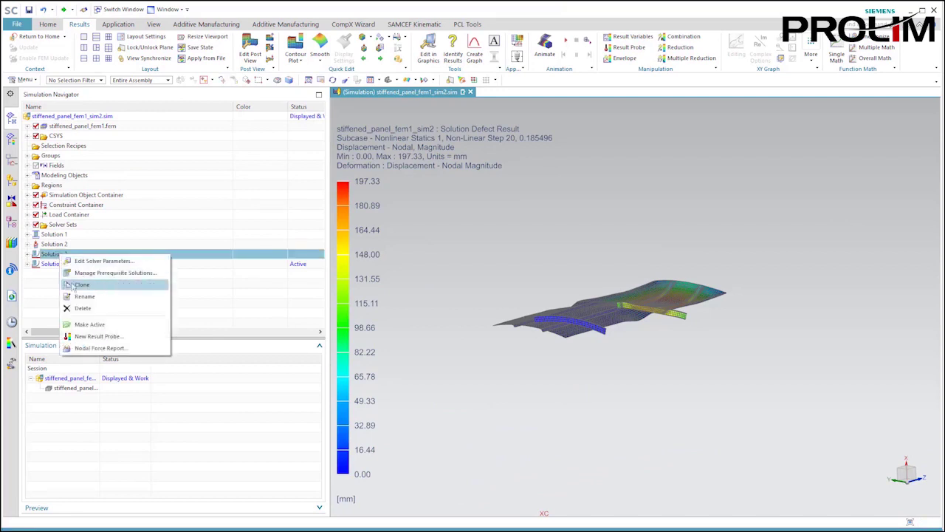
left_click(53, 266)
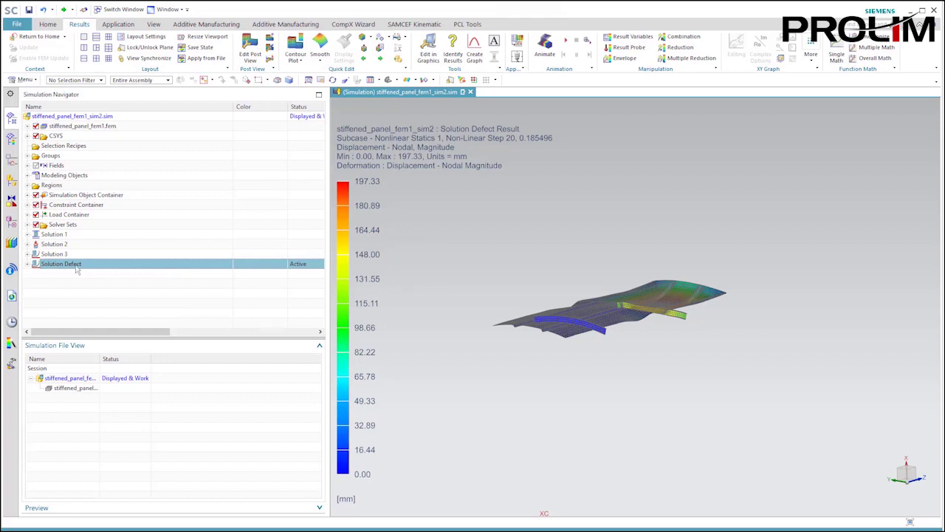
Open the initial imperfection load of Solution Defect for editing.
left_click(28, 264)
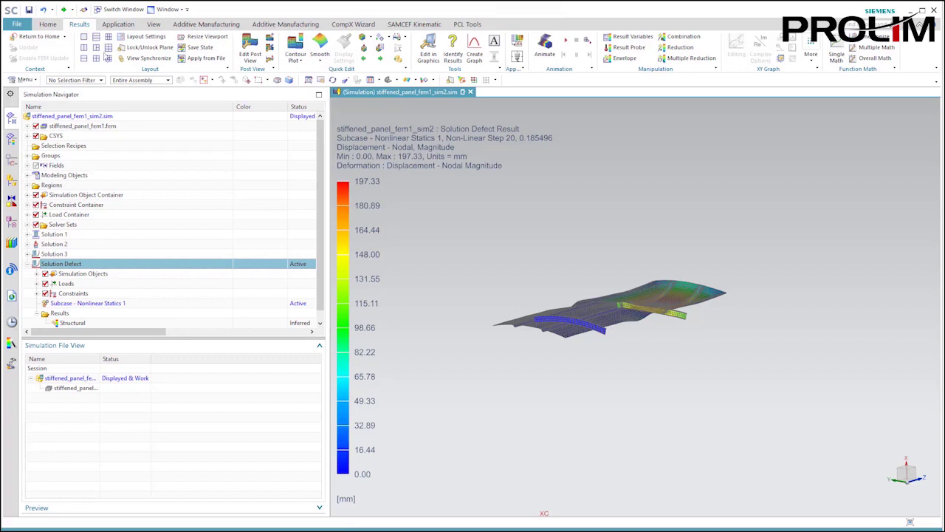
left_click(47, 23)
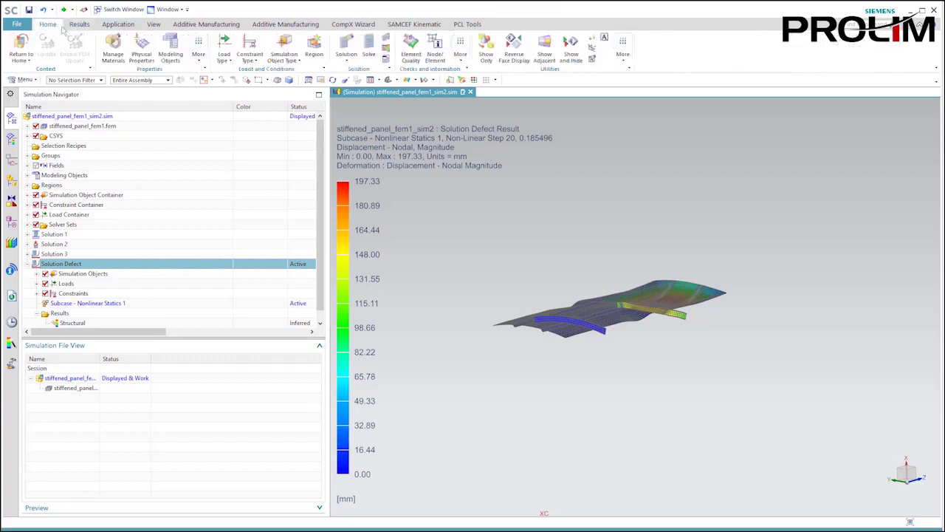
left_click(224, 56)
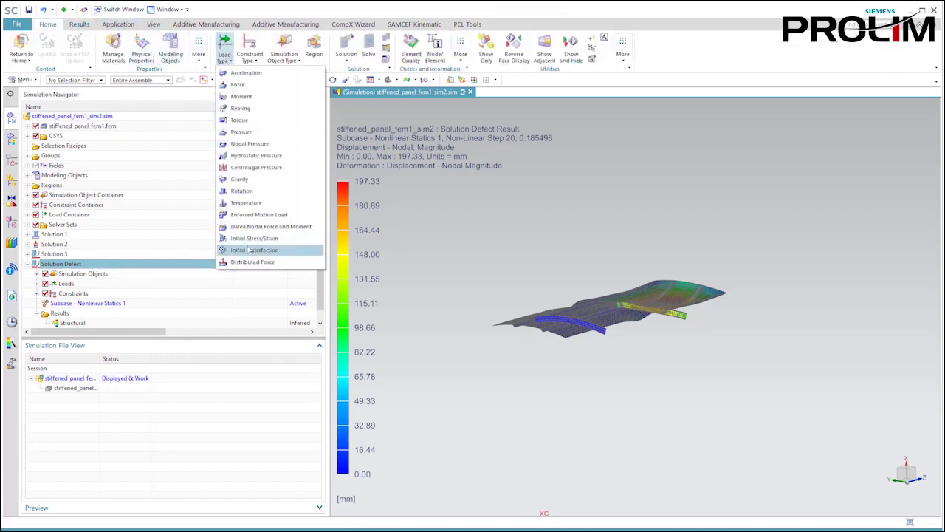
left_click(37, 283)
left_click(82, 302)
right_click(86, 302)
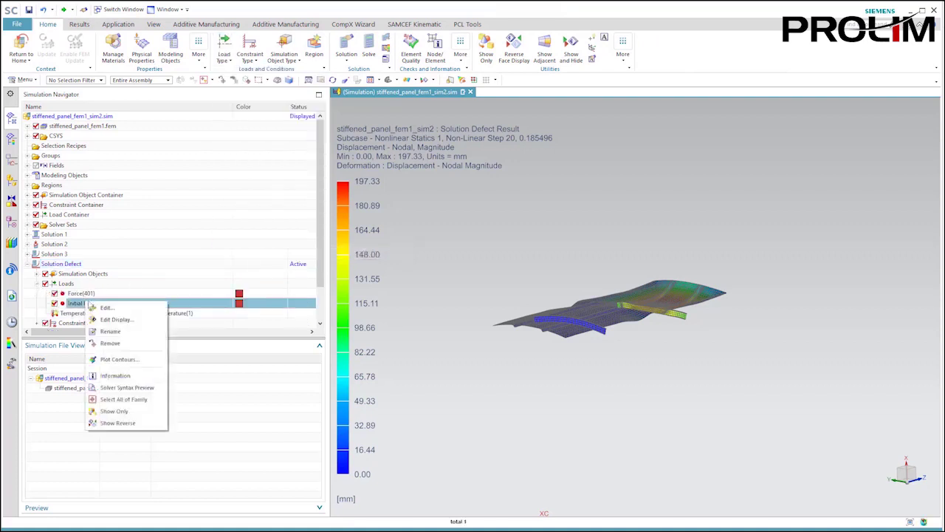
left_click(105, 307)
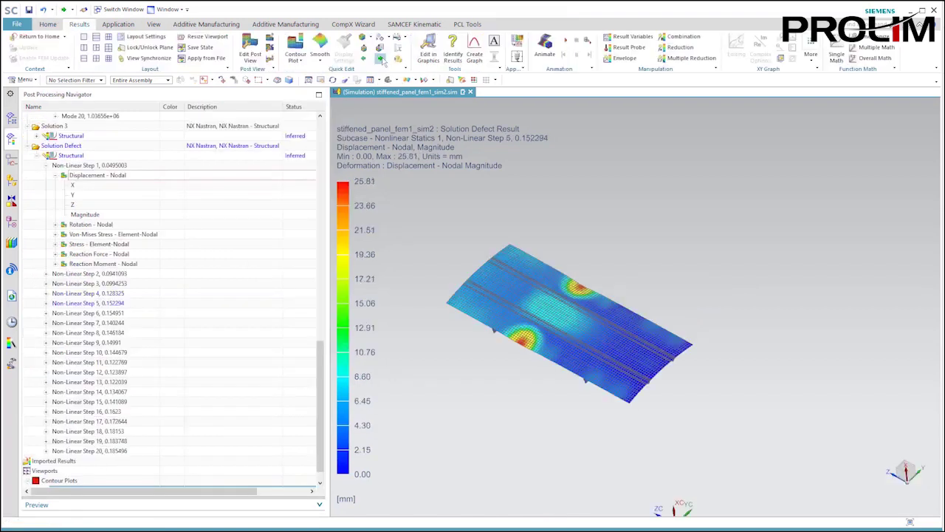
Step through Solution Defect's nodal displacement plots from Non-Linear Step 5 to Step 20, examining how the buckling pattern develops.
left_click(381, 59)
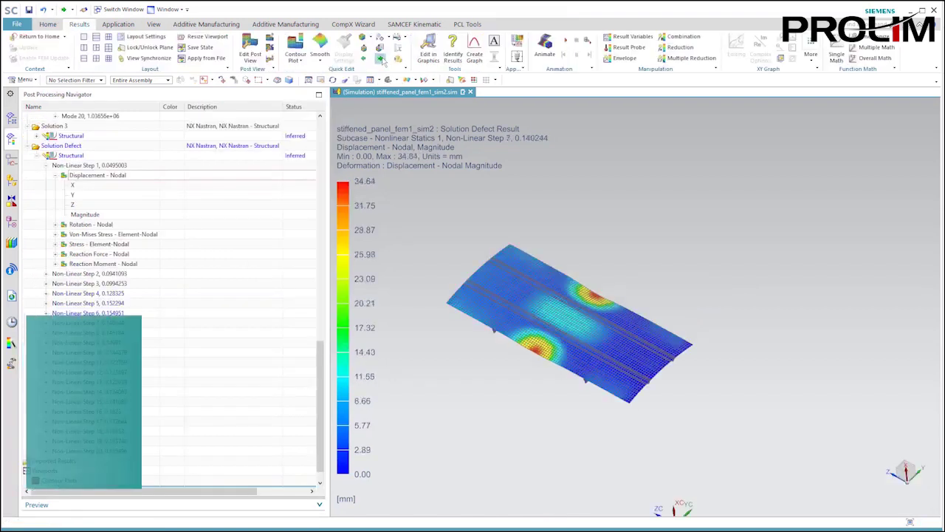
left_click(381, 59)
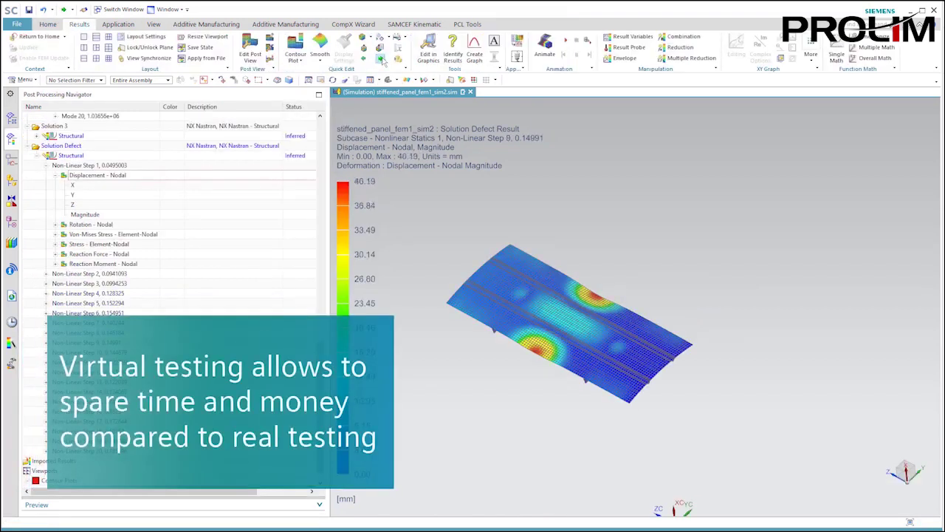
left_click(381, 59)
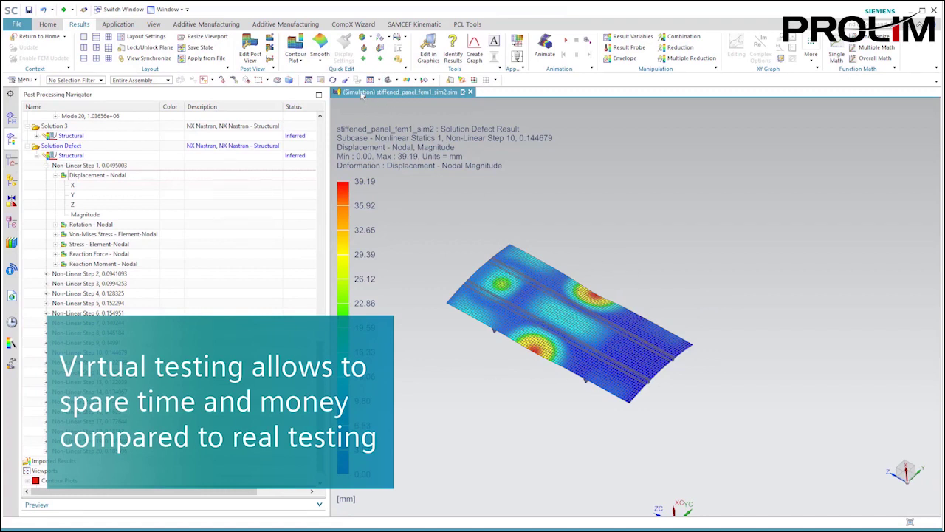
left_click(381, 59)
left_click(381, 59)
left_click(381, 59)
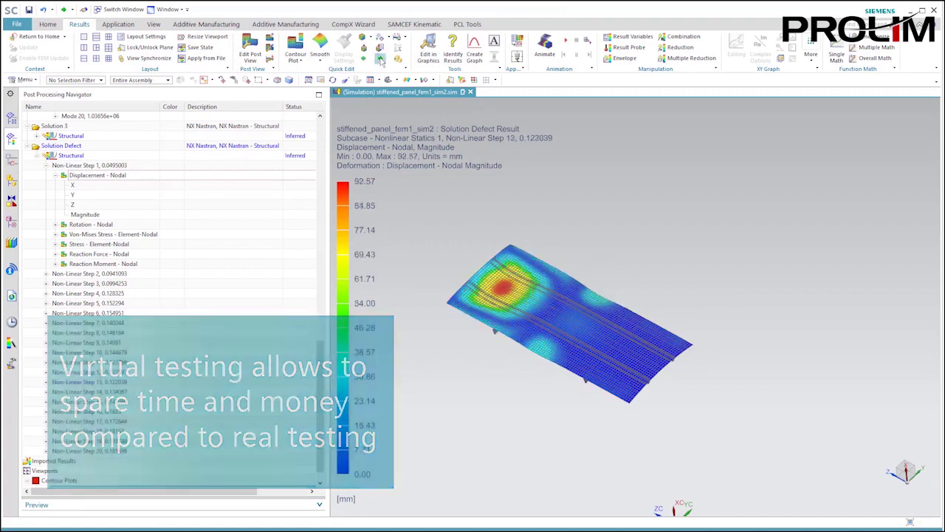
left_click(381, 59)
left_click(381, 59)
left_click(381, 59)
left_click(381, 59)
left_click(381, 59)
middle_click_drag(485, 401, 643, 406)
left_click(381, 59)
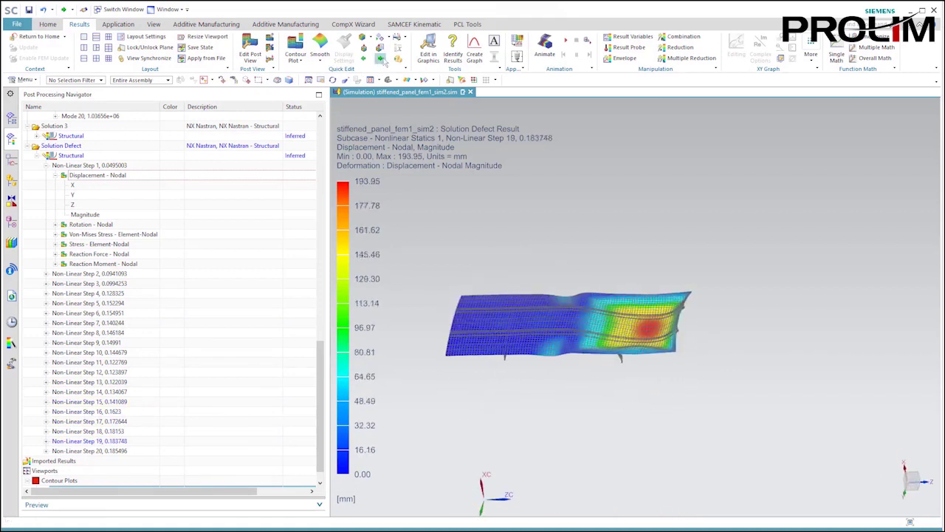
left_click(381, 59)
middle_click_drag(526, 440, 500, 433)
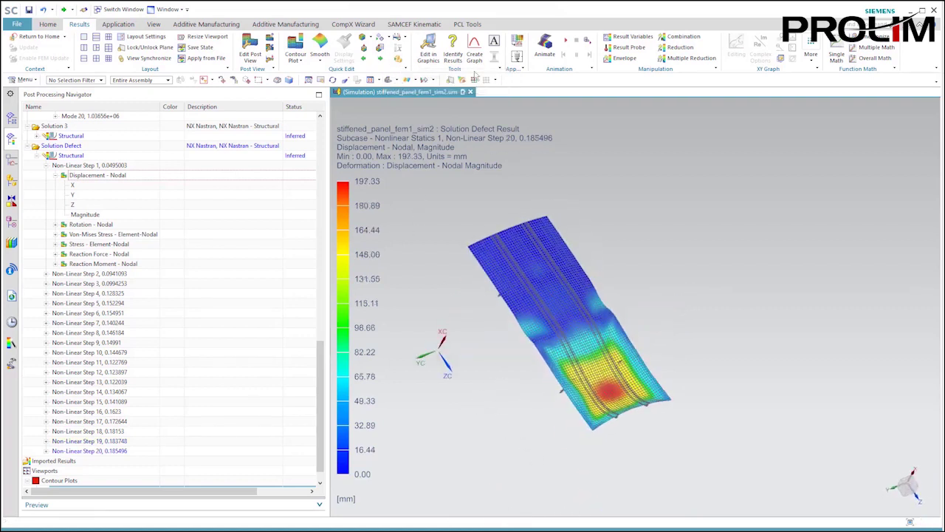
Create an Across Iterations graph of displacement against load factor for a single node on the panel's end edge near the displacement peak.
left_click(474, 56)
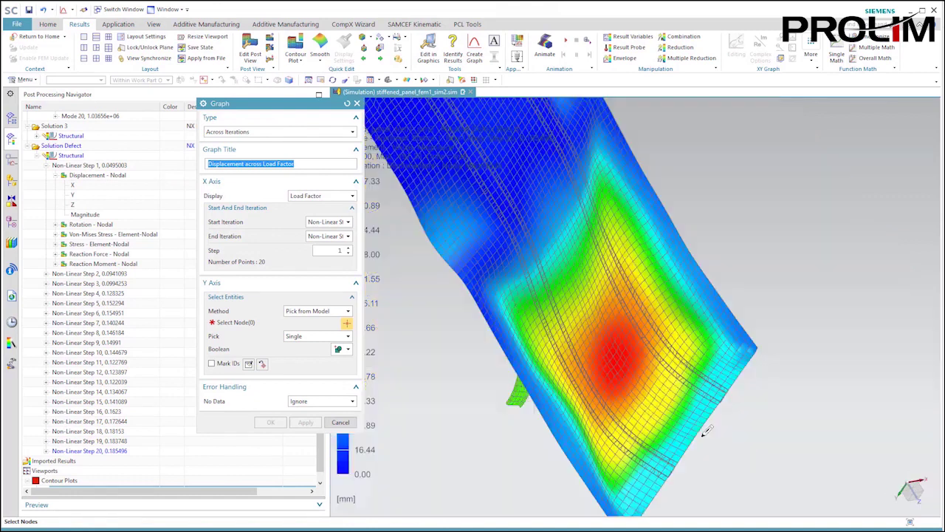
left_click(698, 432)
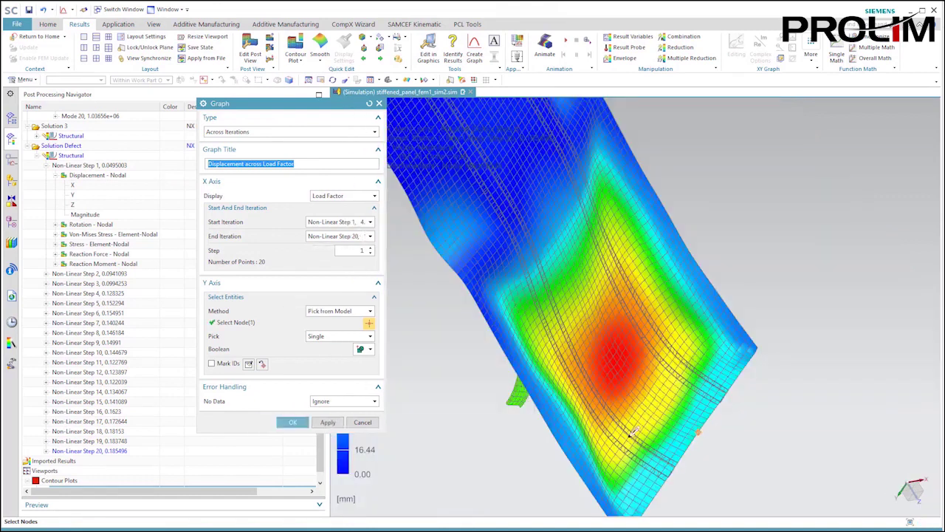
left_click(293, 422)
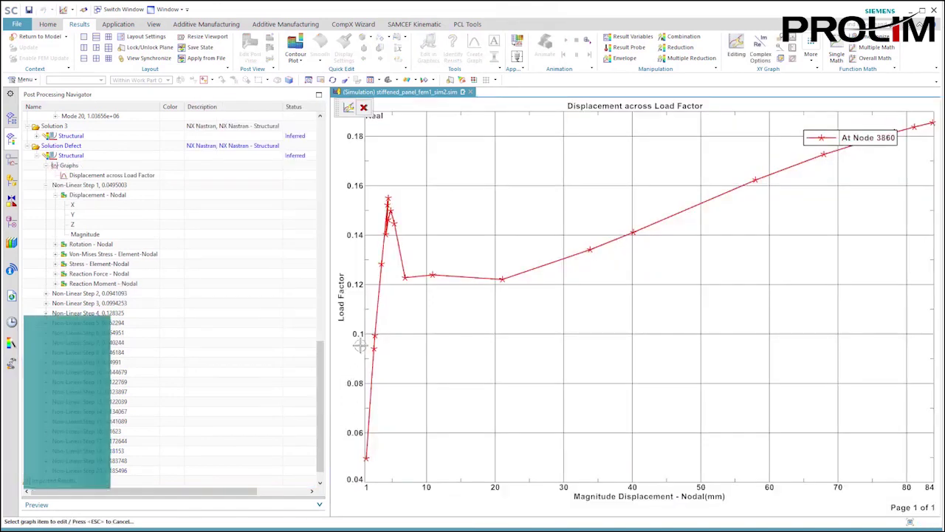